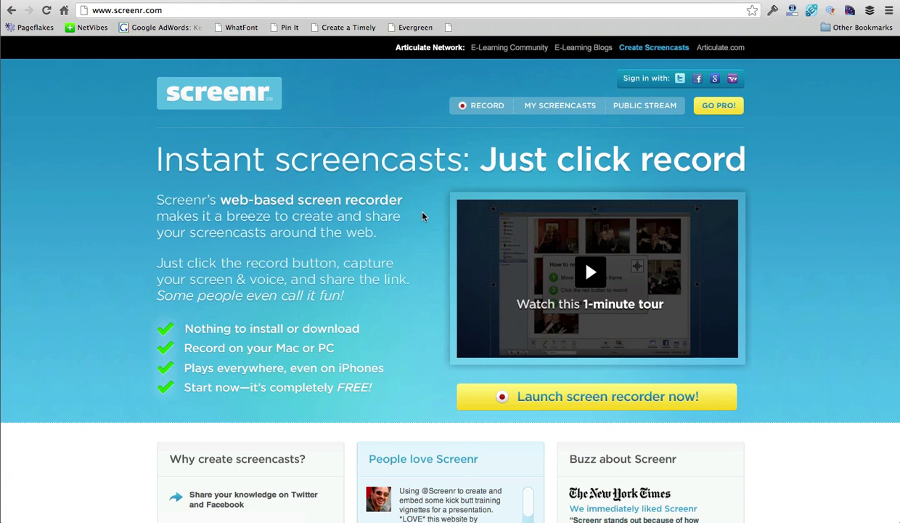
pyautogui.click(486, 106)
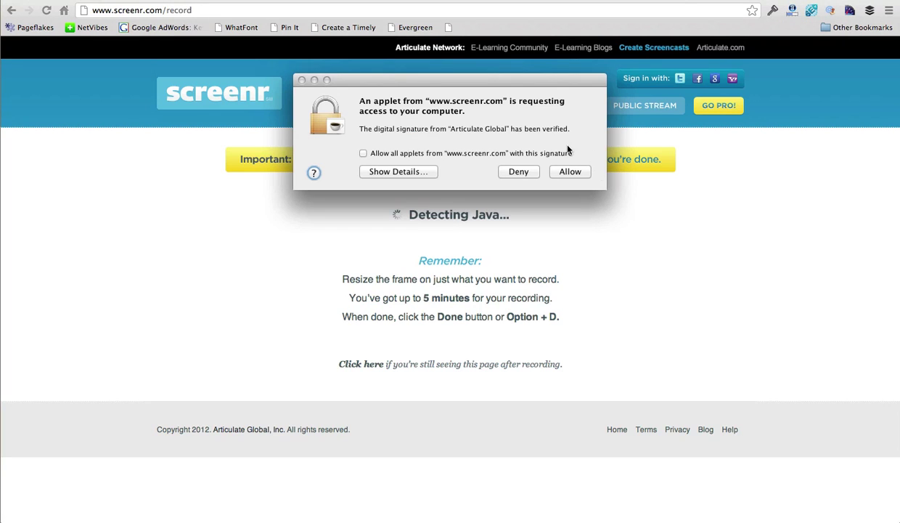
pyautogui.click(570, 171)
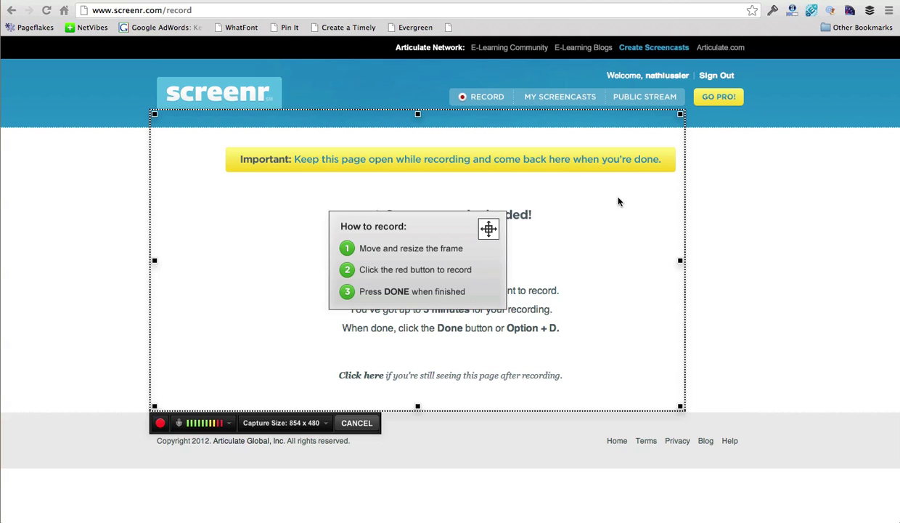
# Step: Resize the capture frame to 984 x 580 and position it over the main page content
pyautogui.moveTo(426, 245); pyautogui.dragTo(470, 247)
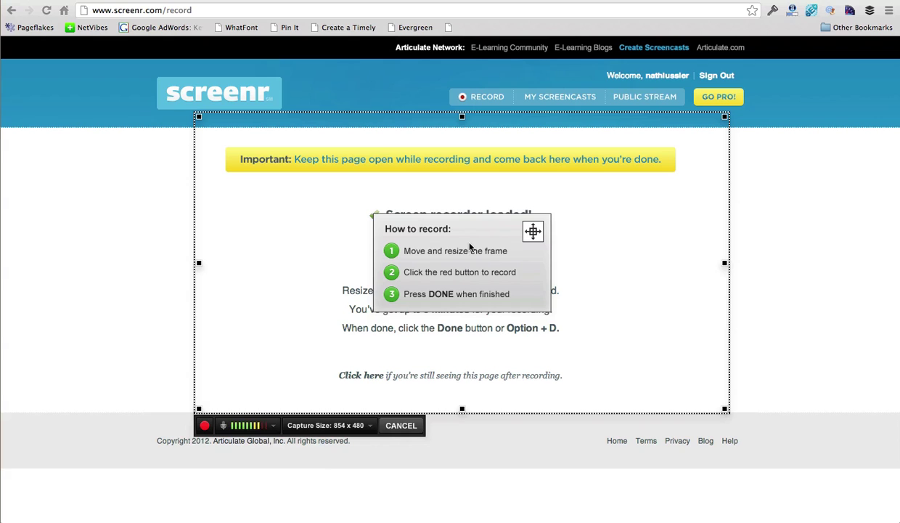
pyautogui.moveTo(724, 408); pyautogui.dragTo(809, 476)
pyautogui.moveTo(526, 299); pyautogui.dragTo(463, 265)
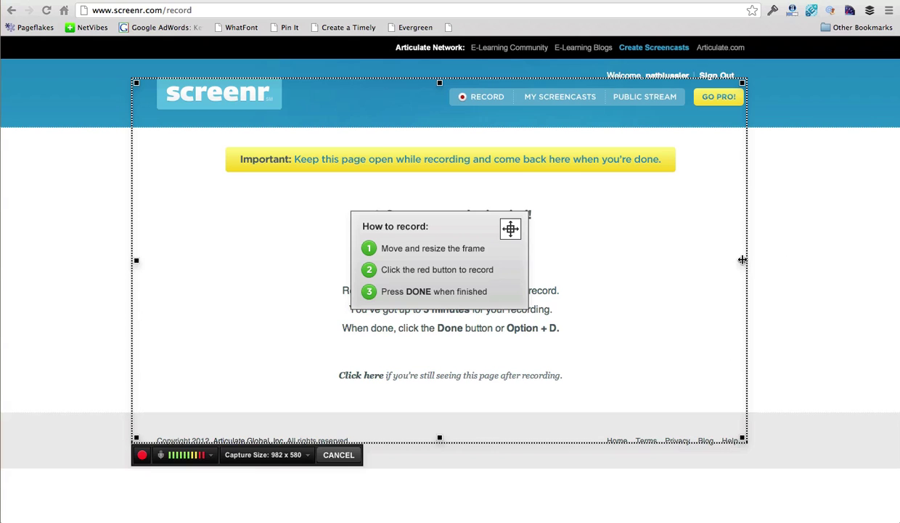
pyautogui.moveTo(742, 260)
pyautogui.mouseDown()
pyautogui.moveTo(674, 269)
pyautogui.moveTo(669, 257)
pyautogui.moveTo(742, 260)
pyautogui.mouseUp()
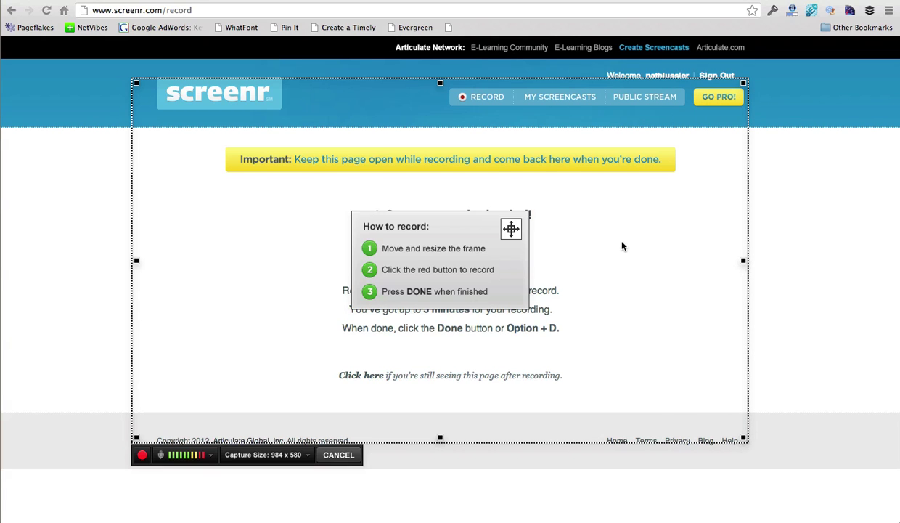
pyautogui.moveTo(437, 273); pyautogui.dragTo(458, 269)
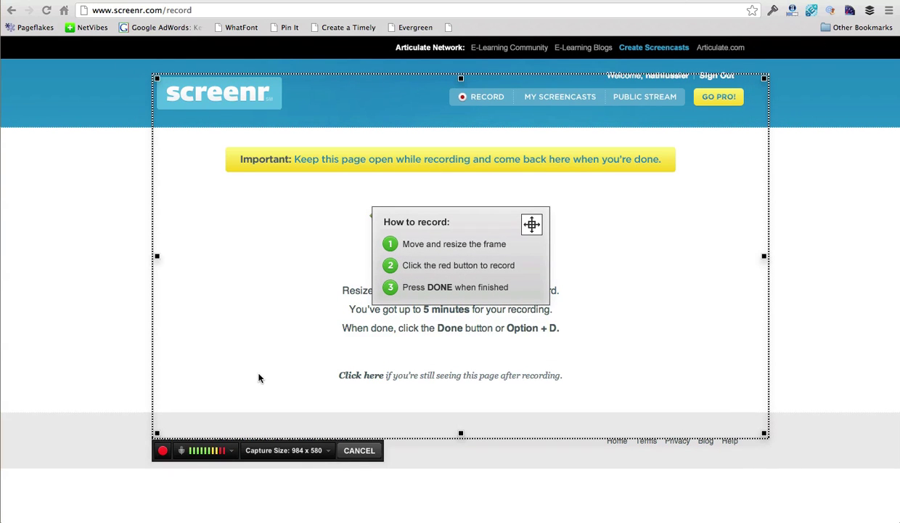
pyautogui.click(163, 450)
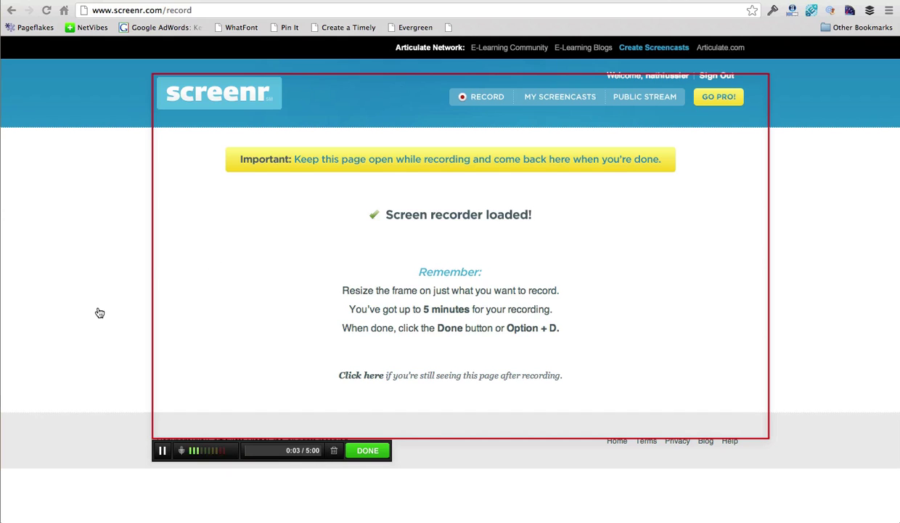
pyautogui.press('super+t')
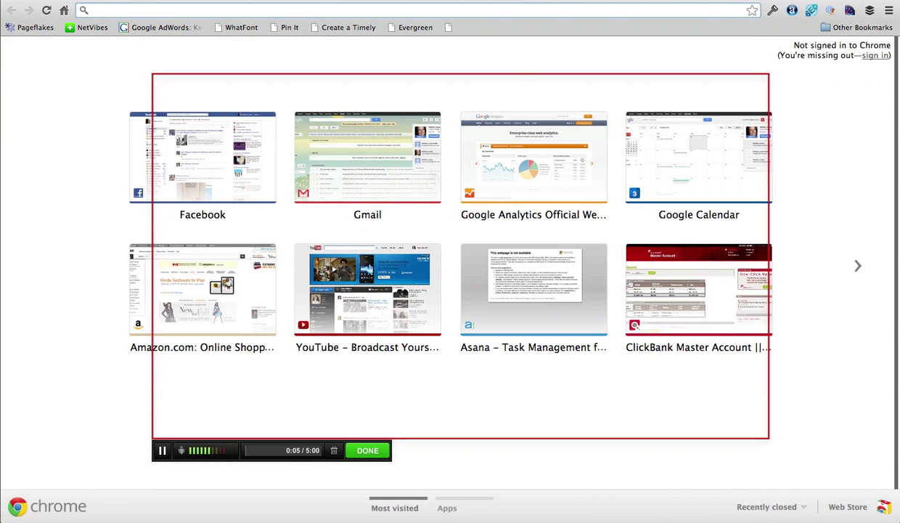
pyautogui.write('gml')
pyautogui.press('BackSpace')
pyautogui.press('BackSpace')
pyautogui.write('oogle')
pyautogui.press('Return')
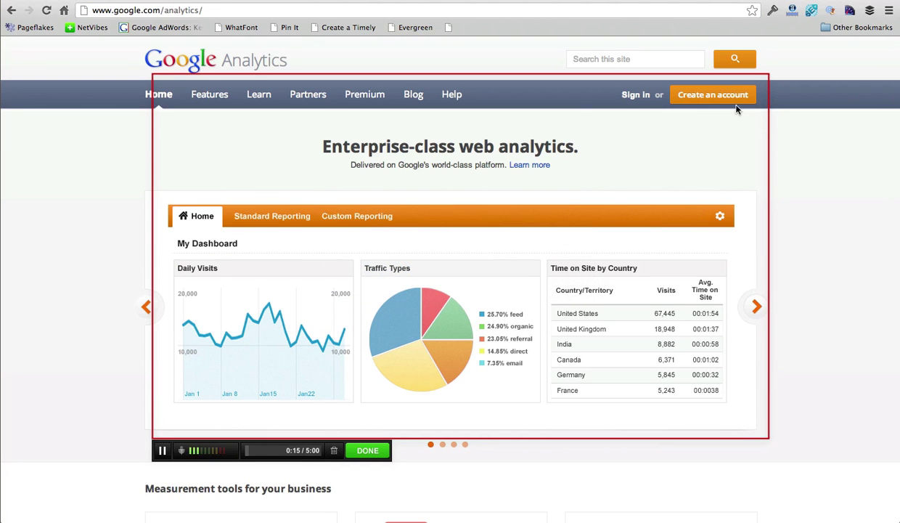
# Step: Record a scroll through the Google Analytics home page down to its footer and finish the recording
pyautogui.scroll(-5, 465, 164)
pyautogui.scroll(-8, 465, 164)
pyautogui.scroll(9, 465, 164)
pyautogui.scroll(-10, 466, 164)
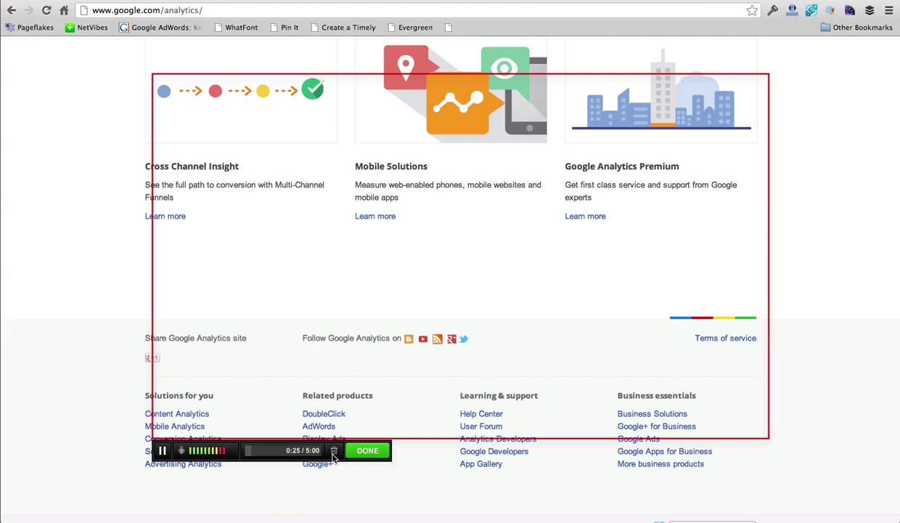
pyautogui.click(361, 452)
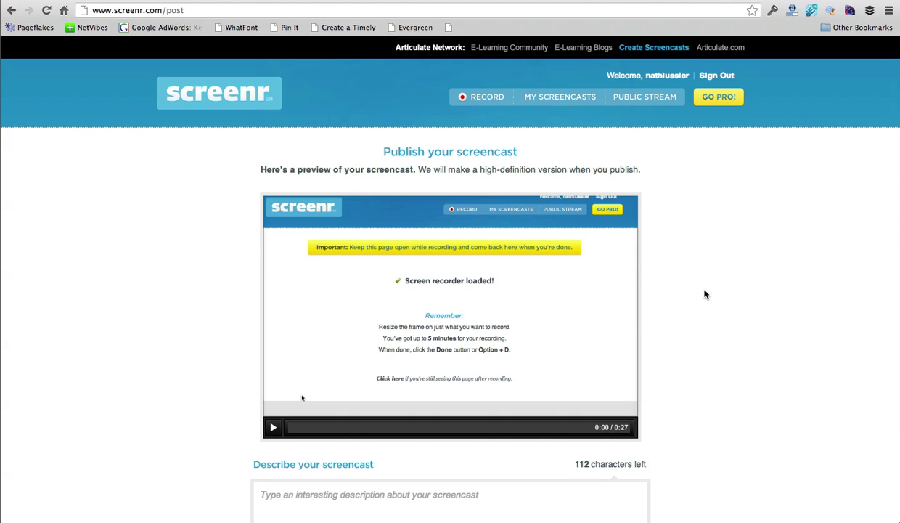
# Step: Describe the screencast as "Description! Test." and publish it
pyautogui.scroll(-3, 703, 294)
pyautogui.click(488, 402)
pyautogui.write('Description! Test.')
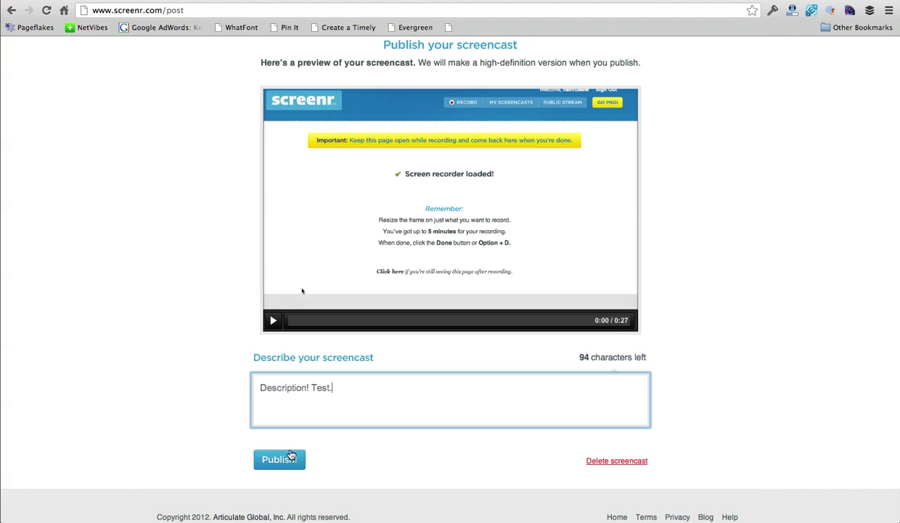
pyautogui.click(279, 458)
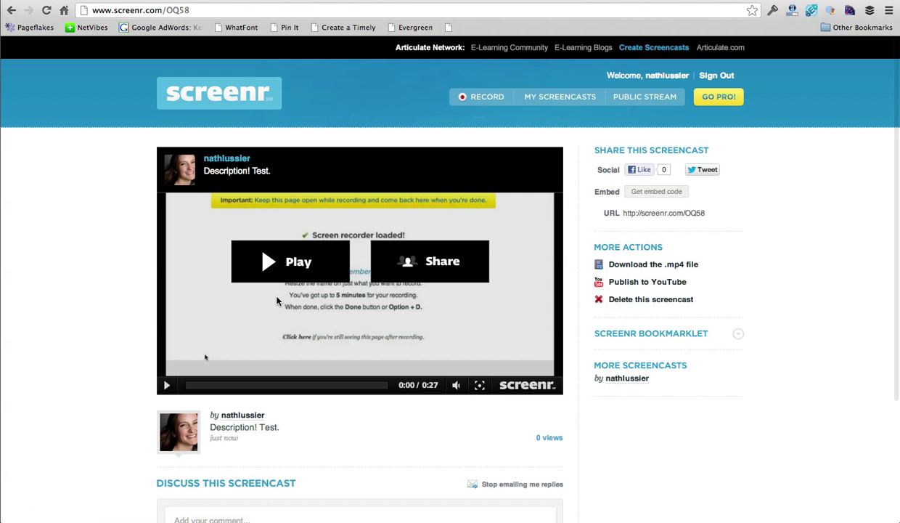
# Step: Display the published screencast's embed code, select the whole iframe code and close the embed dialog
pyautogui.click(198, 8)
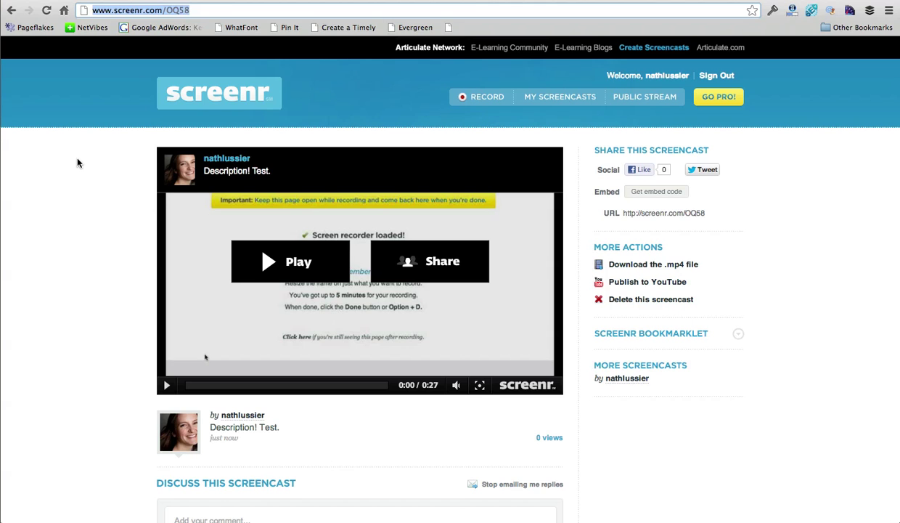
pyautogui.scroll(-1, 77, 163)
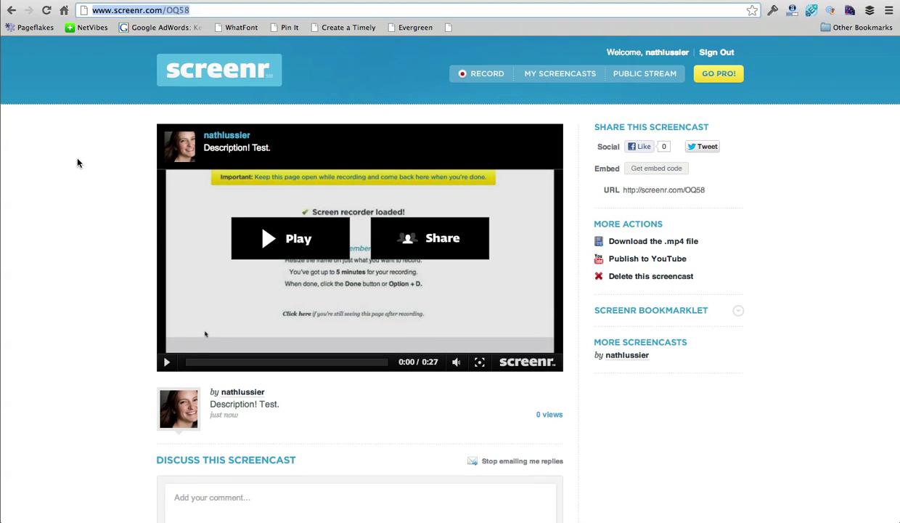
pyautogui.scroll(-1, 78, 162)
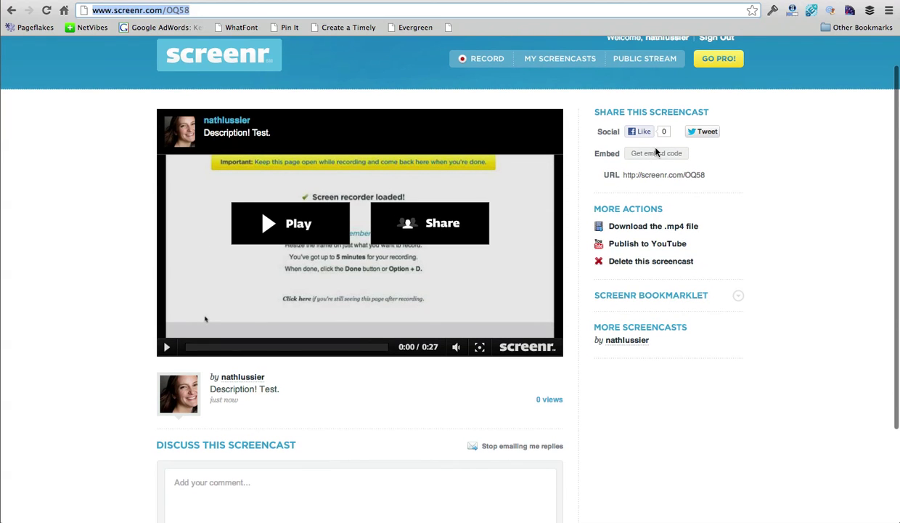
pyautogui.click(632, 153)
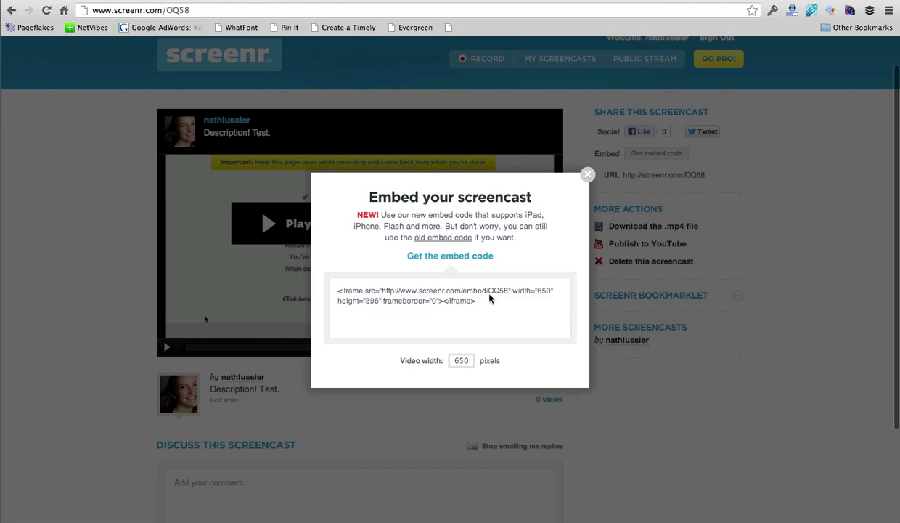
pyautogui.click(489, 305)
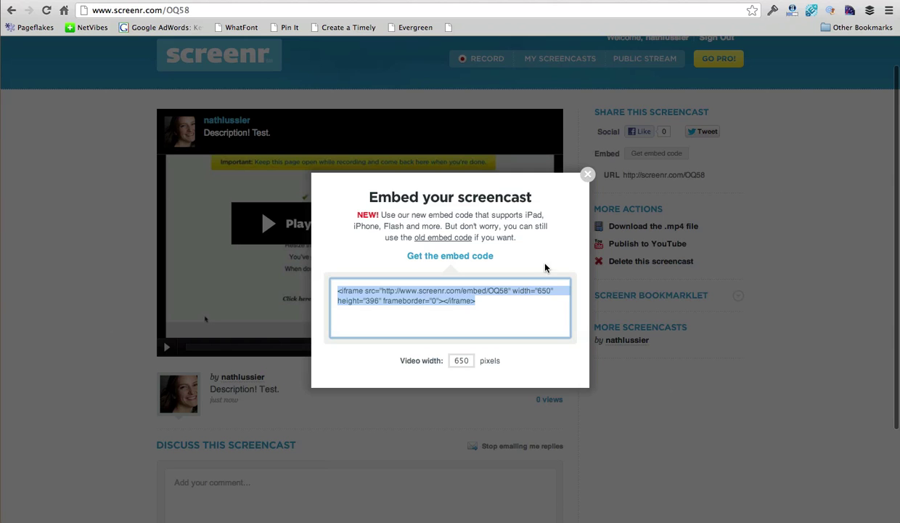
pyautogui.click(589, 175)
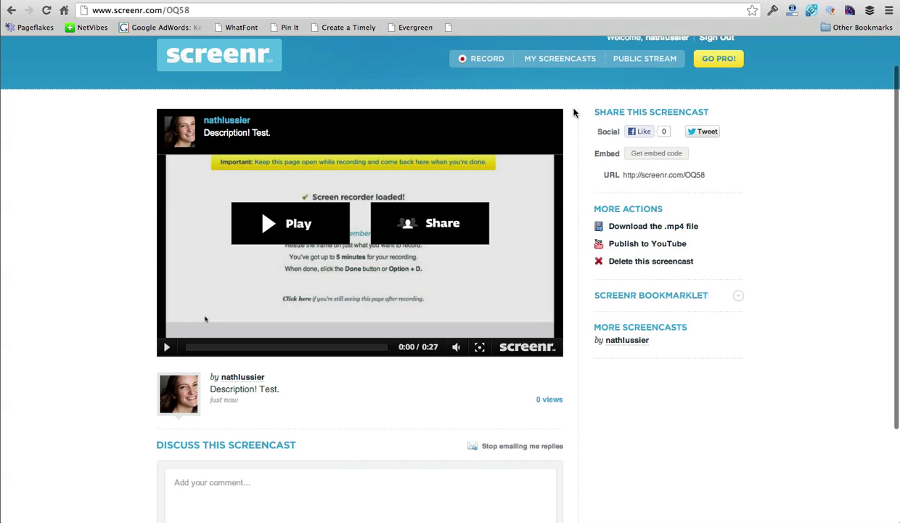
# Step: Select the web address of the published screencast page
pyautogui.click(479, 8)
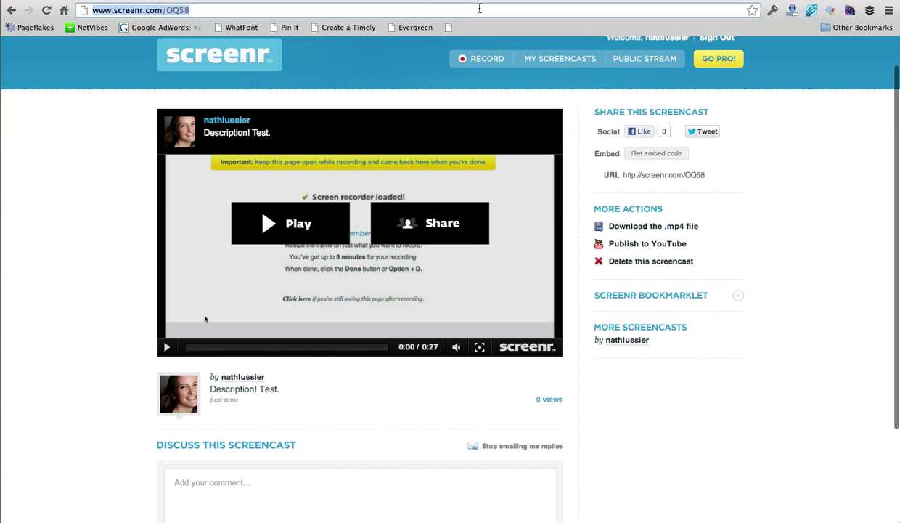